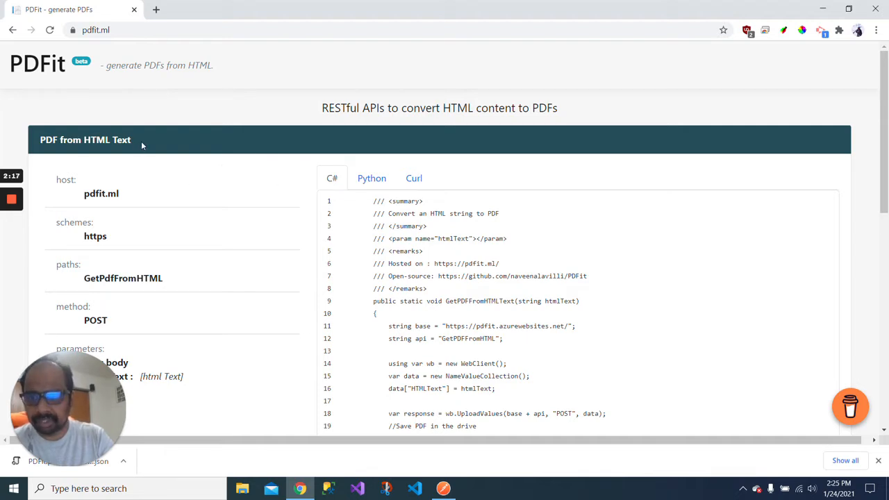
Step: Examine the API details and C# samples for PDF from HTML Text and PDF from Webpage URL
scroll(142, 145, "down", 5)
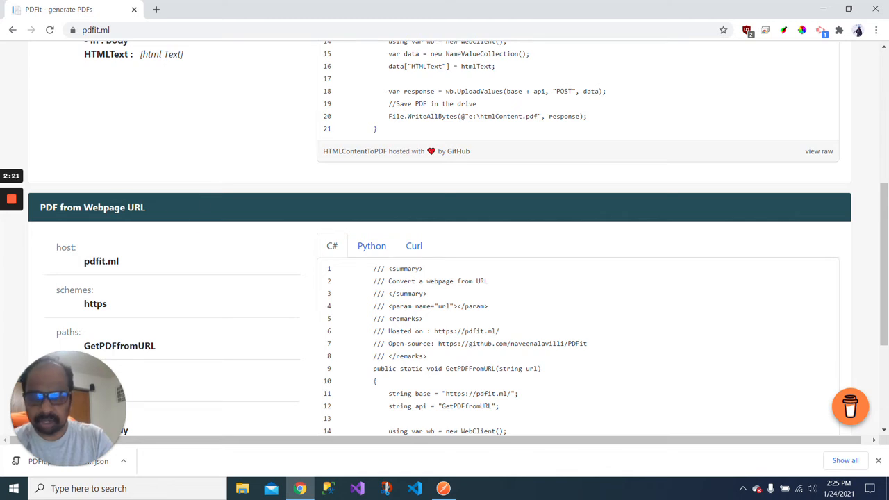
scroll(249, 226, "up", 5)
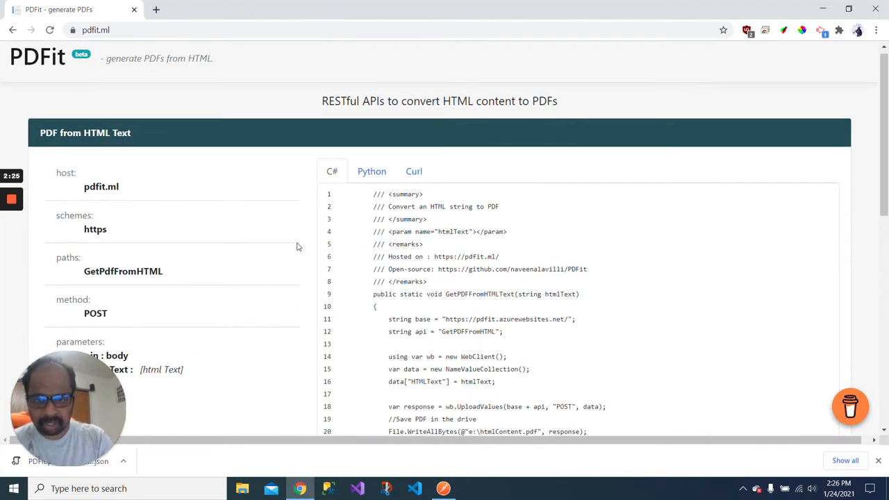
scroll(297, 246, "down", 1)
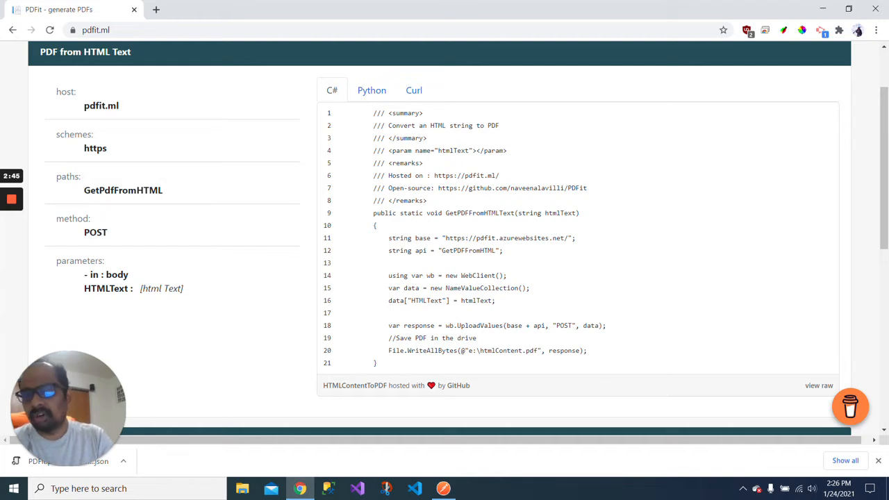
scroll(426, 196, "down", 1)
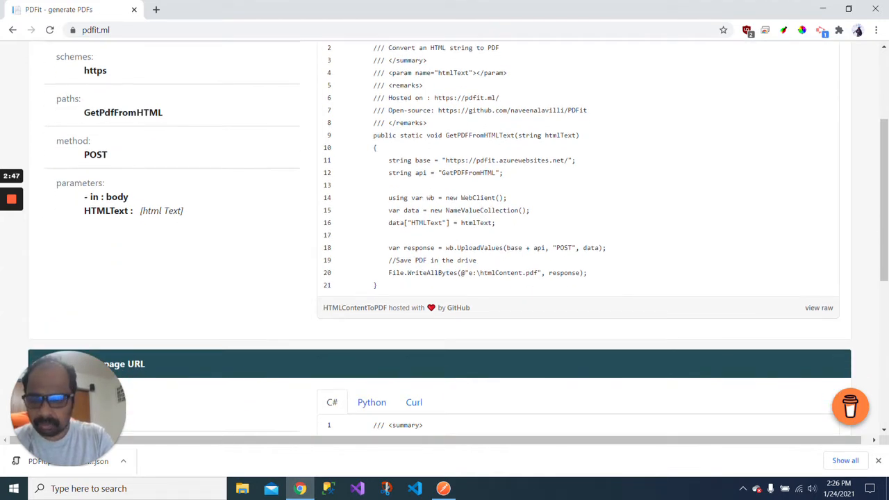
scroll(278, 298, "up", 2)
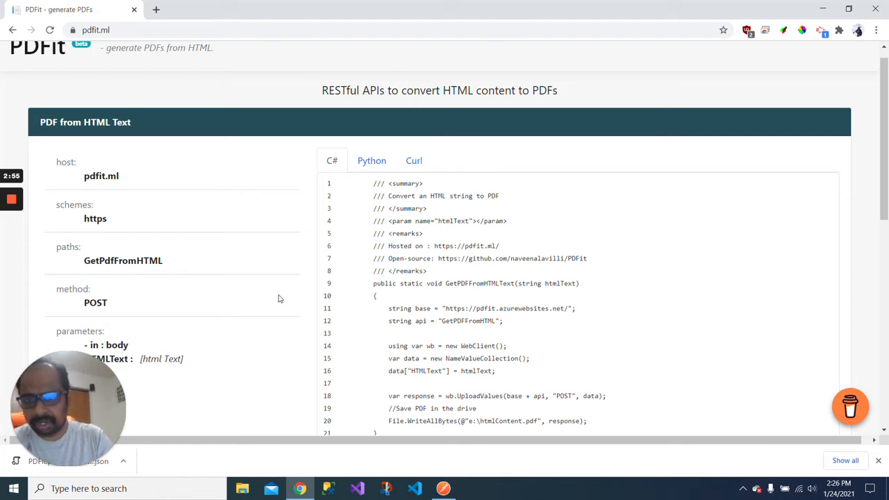
Step: Switch to Postman, review the htmltext form-data value of the html to PDF request, and send the request
left_click(451, 490)
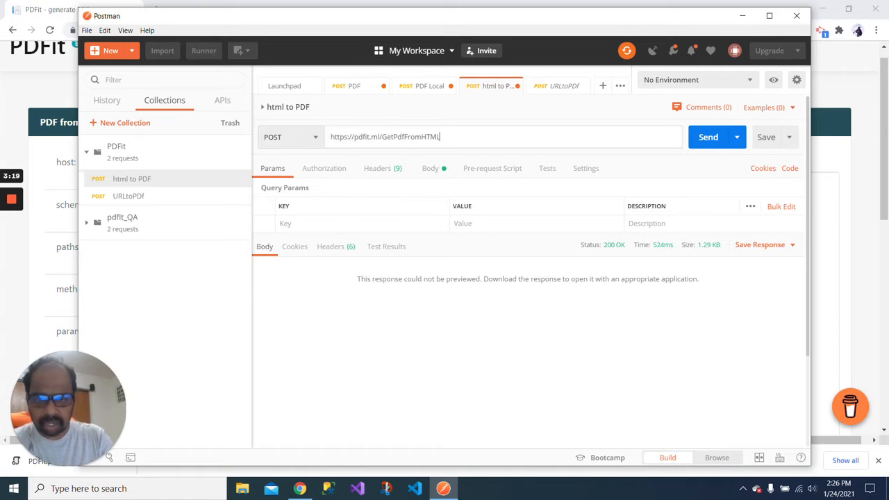
left_click(429, 169)
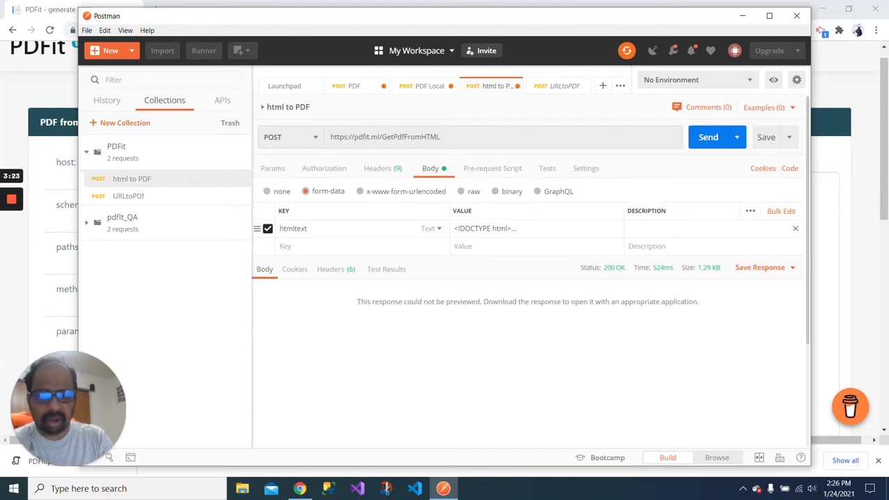
left_click(511, 226)
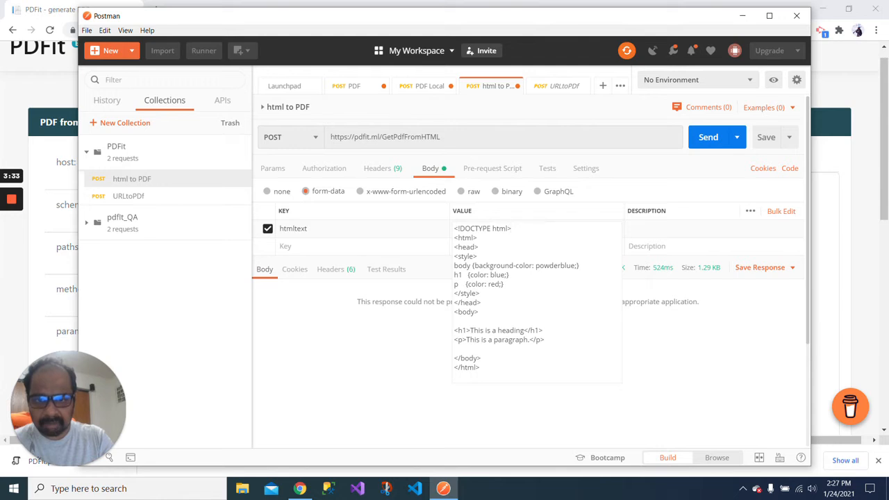
left_click(308, 228)
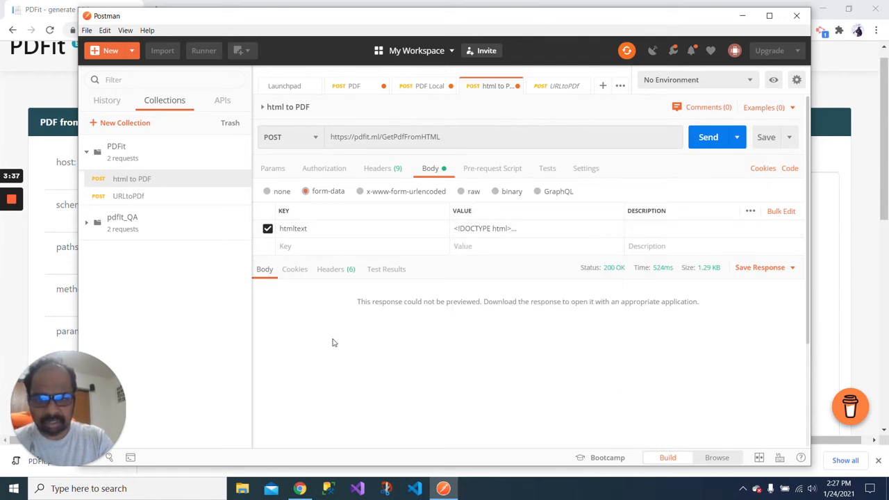
left_click(706, 138)
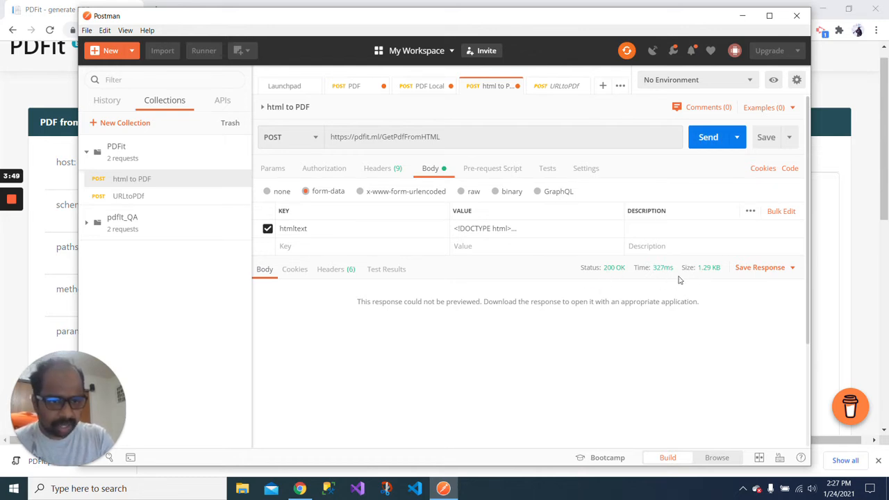
Step: Save the html to PDF response to a file named Demo1.pdf in the Downloads folder
left_click(792, 270)
left_click(744, 304)
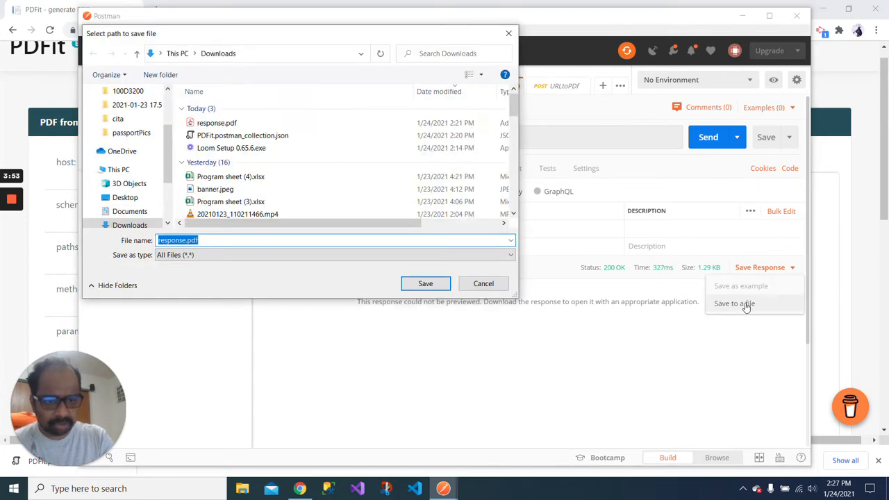
left_click(272, 246)
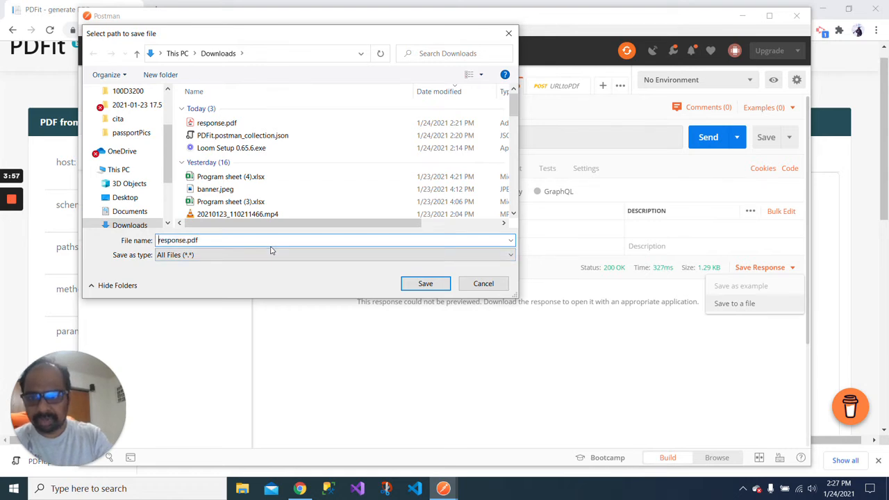
key("shift+Left")
key("shift+Left")
key("shift+Left")
key("shift+Left")
key("shift+Left")
key("shift+Left")
key("shift+Left")
key("shift+Left")
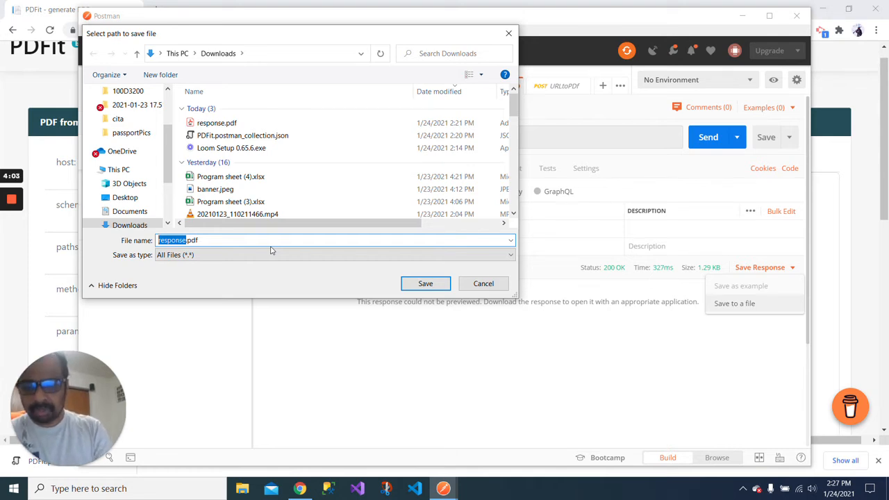
type("Demo")
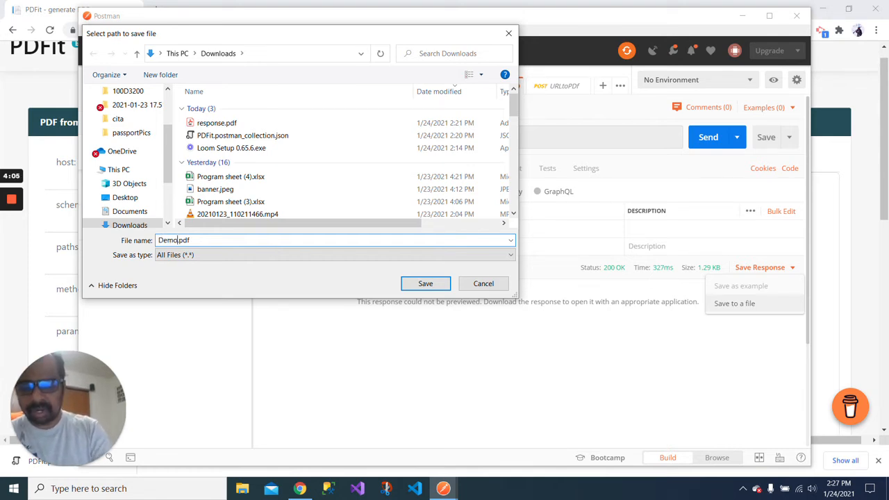
type("1")
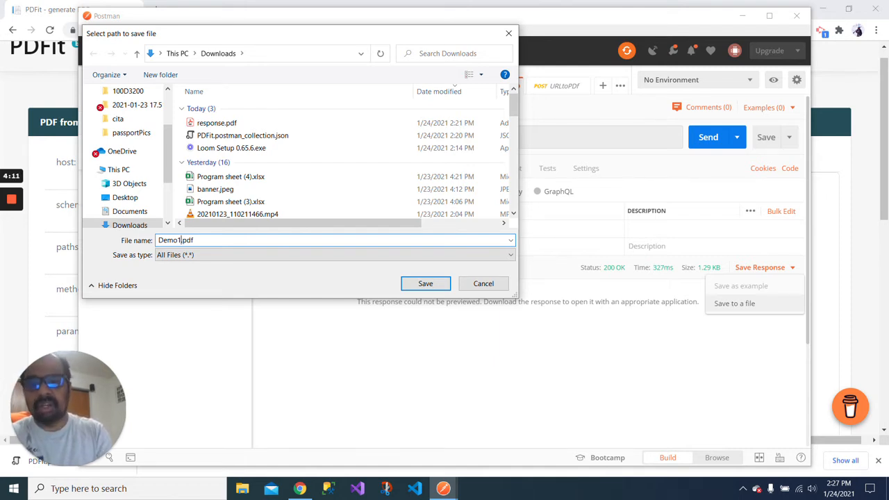
left_click(425, 286)
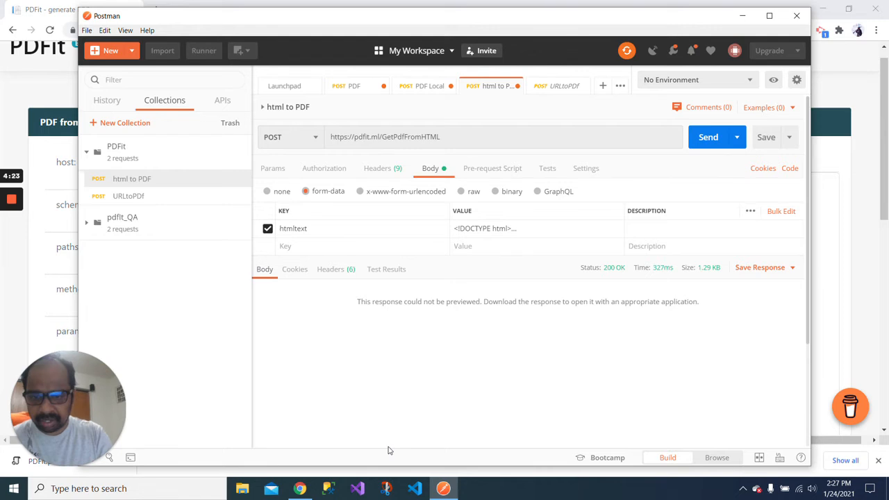
Step: Open Demo1.pdf from the Downloads folder in File Explorer to check its content, and return to Postman
left_click(246, 489)
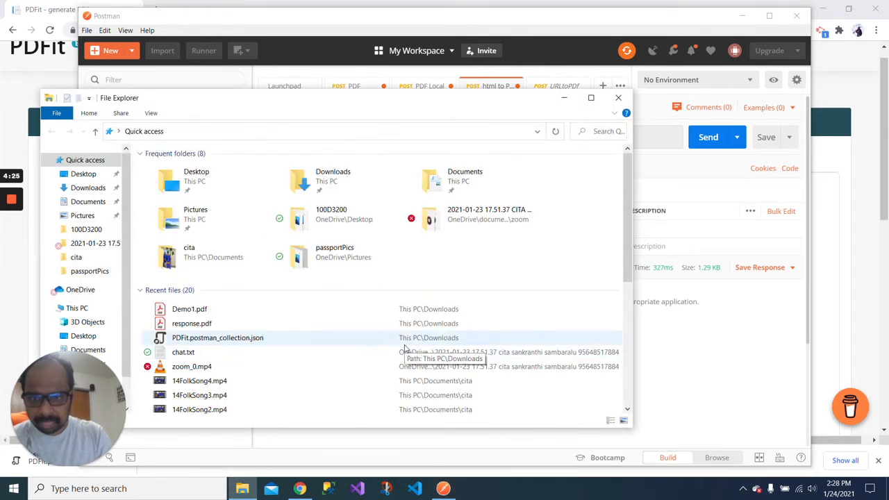
double_click(319, 175)
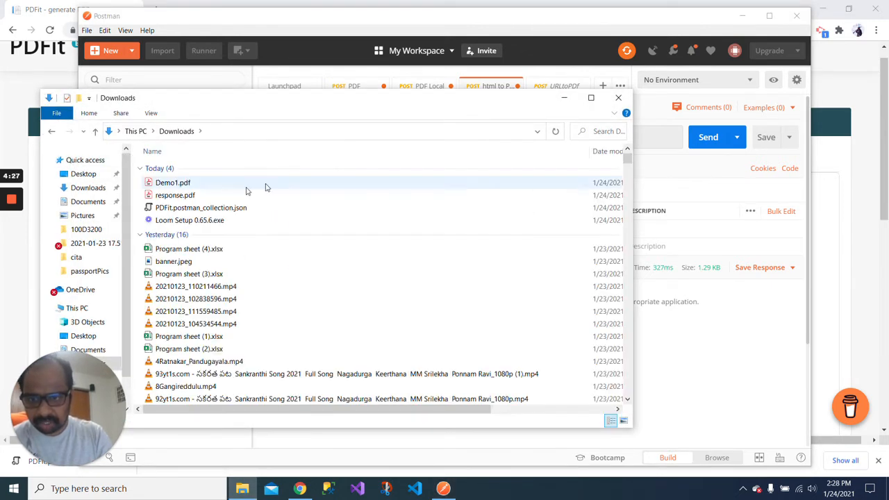
double_click(186, 184)
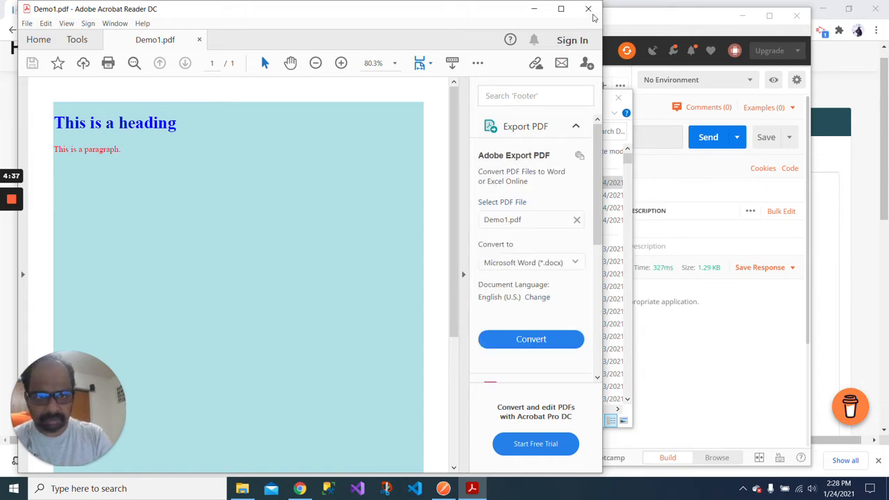
left_click(589, 9)
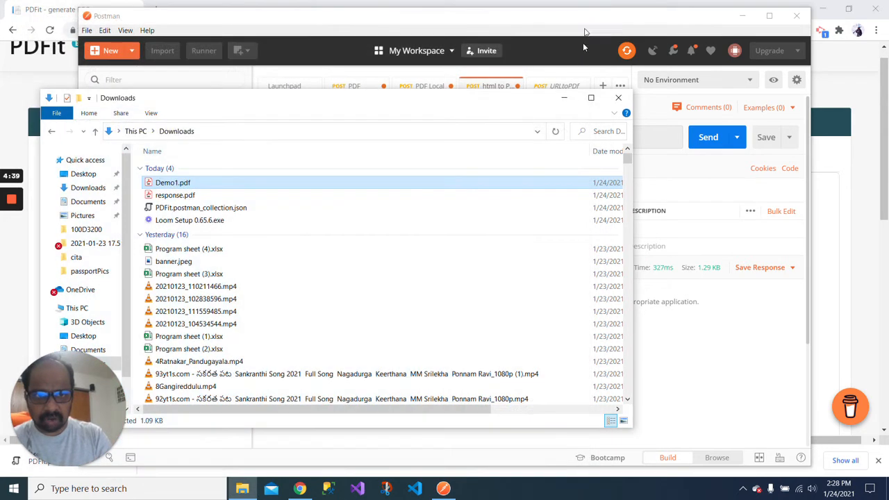
left_click(567, 97)
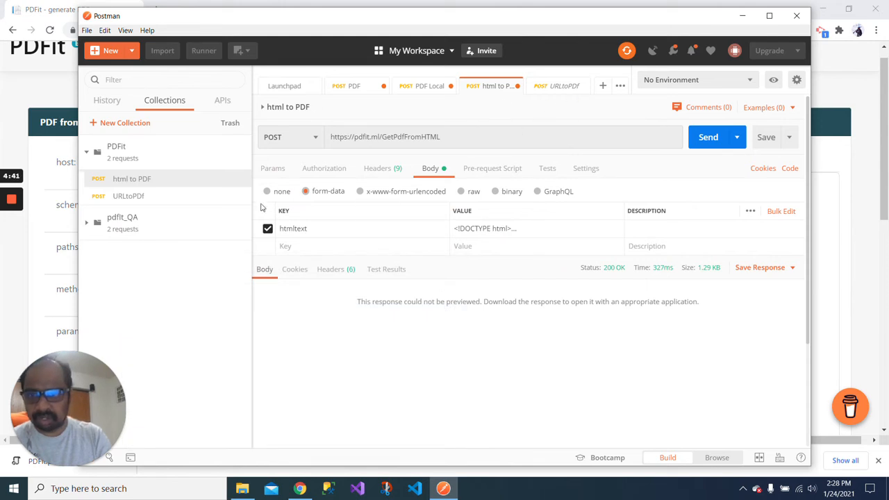
left_click(130, 198)
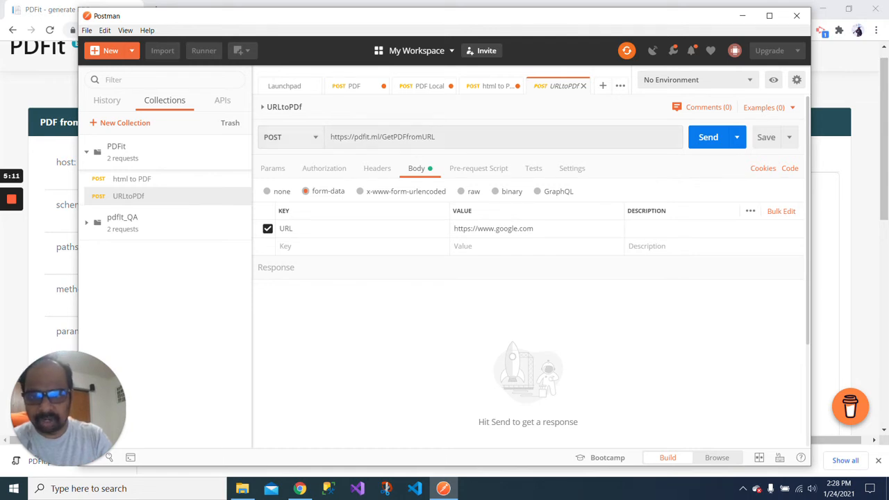
left_click(718, 140)
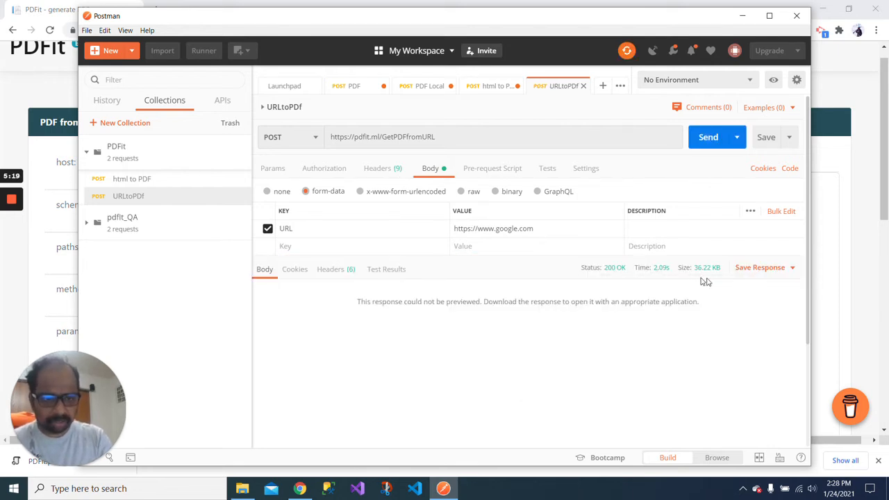
left_click(793, 268)
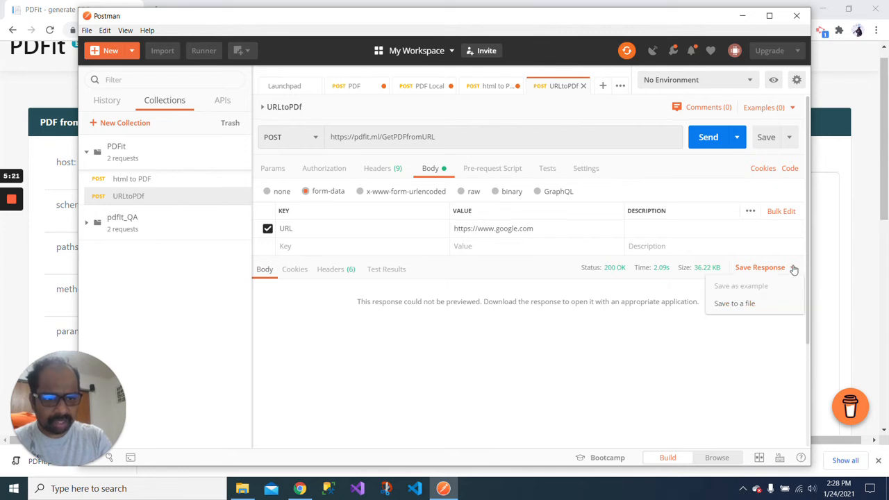
left_click(722, 308)
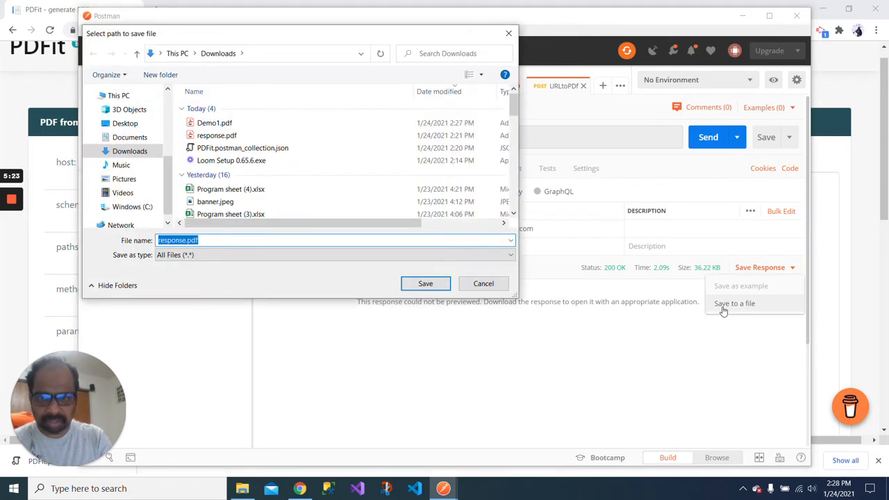
key("Right")
key("Left")
key("Left")
key("Left")
key("Left")
key("shift+Left")
key("shift+Left")
key("shift+Left")
key("shift+Left")
key("shift+Left")
key("shift+Left")
key("shift+Left")
key("shift+Left")
type("demo2")
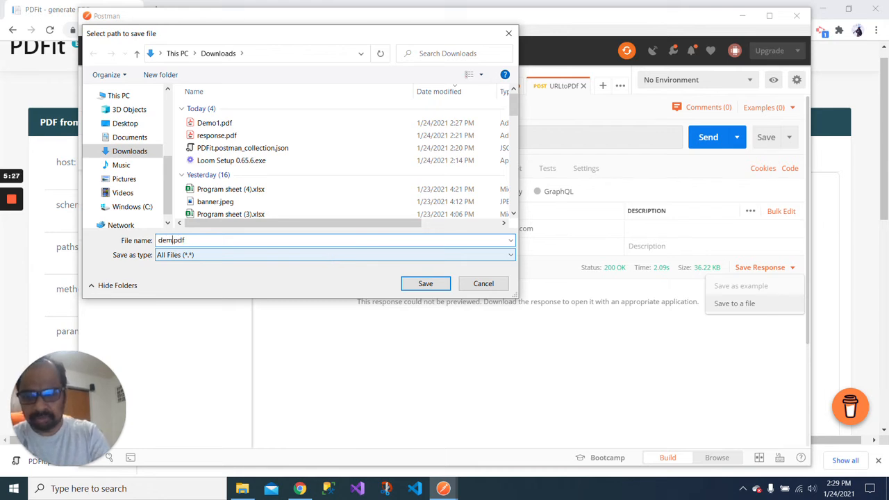
left_click(440, 284)
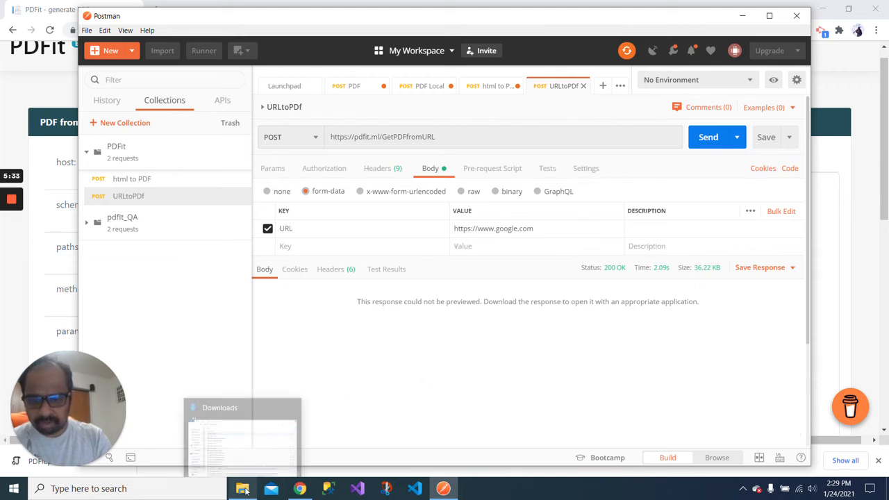
Step: Bring up the Downloads folder in File Explorer and sort its files by name
left_click(239, 444)
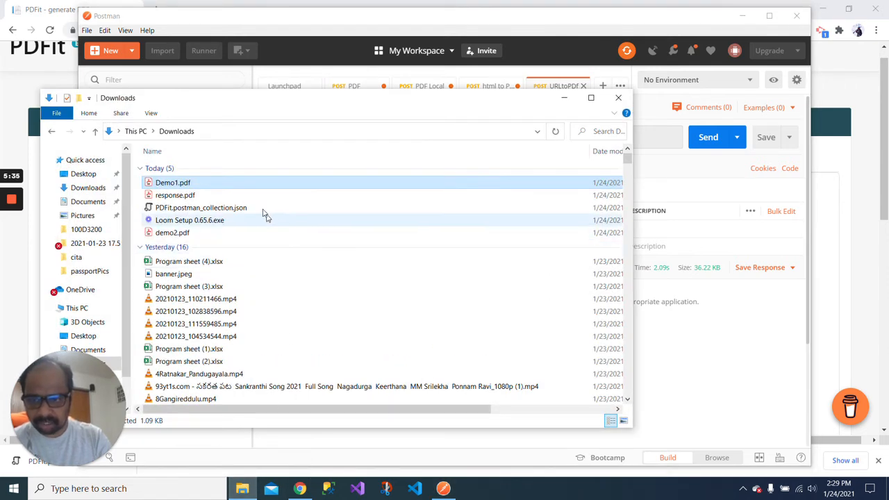
right_click(332, 160)
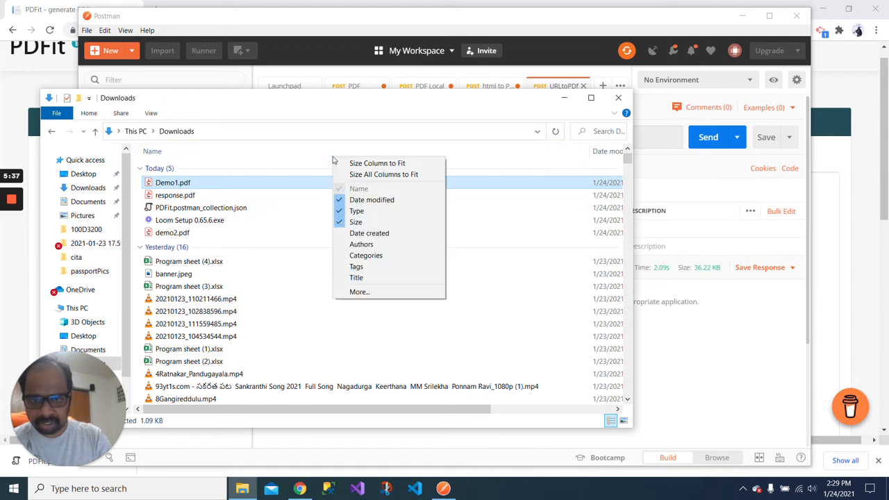
right_click(481, 178)
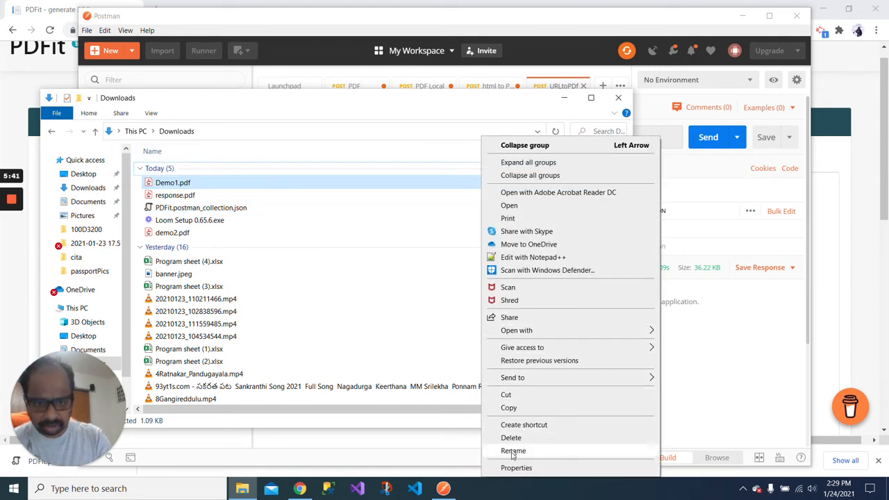
left_click(379, 151)
right_click(380, 151)
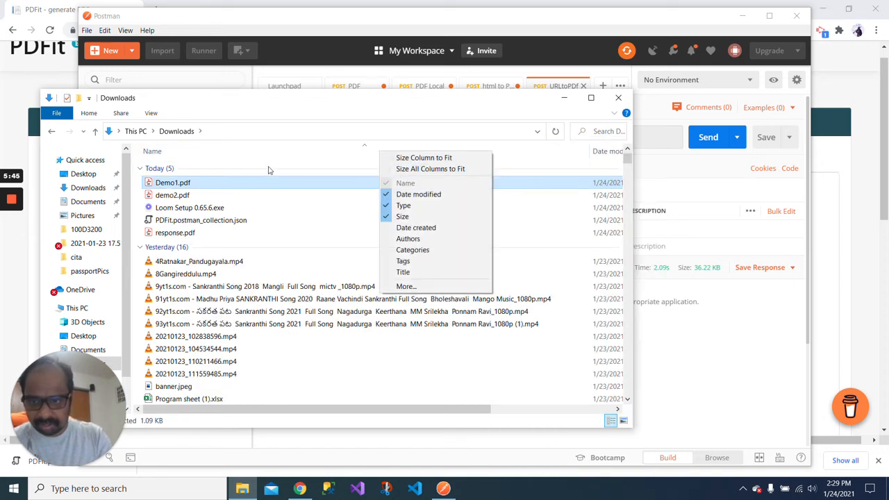
Step: Open demo2.pdf to check the converted web page, and return to Postman
left_click(205, 197)
double_click(174, 197)
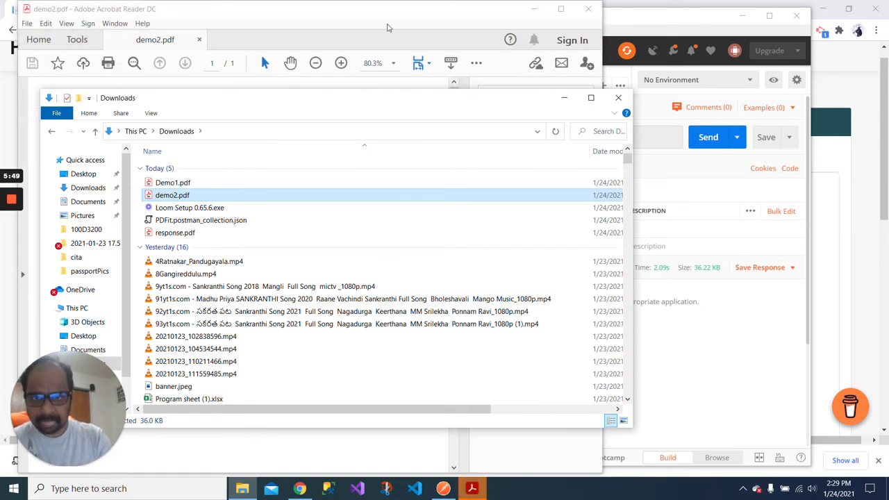
left_click(386, 26)
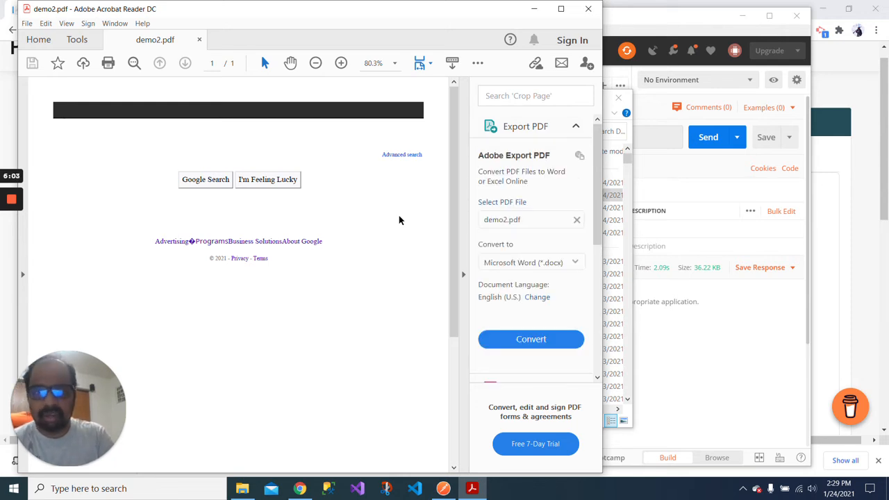
left_click(588, 8)
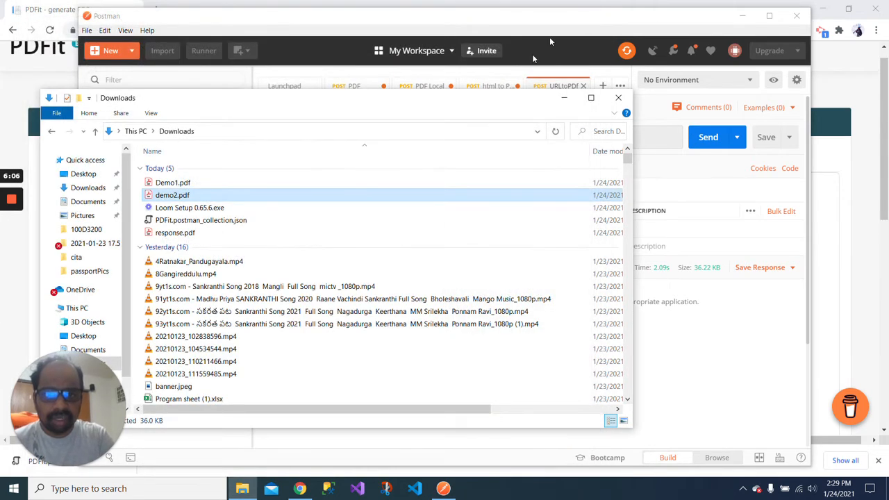
left_click(565, 98)
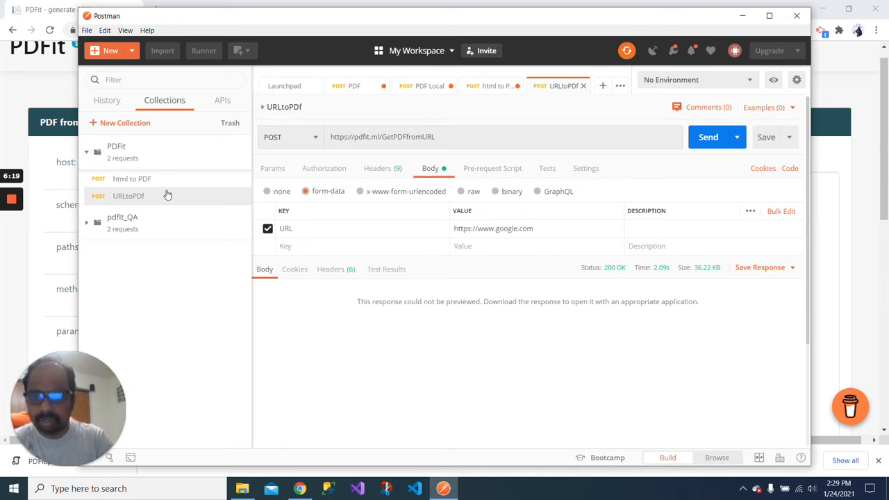
Step: View the html to PDF request, switch to the PDFit website in Chrome, and open the project's GitHub repository linked in its footer
left_click(143, 182)
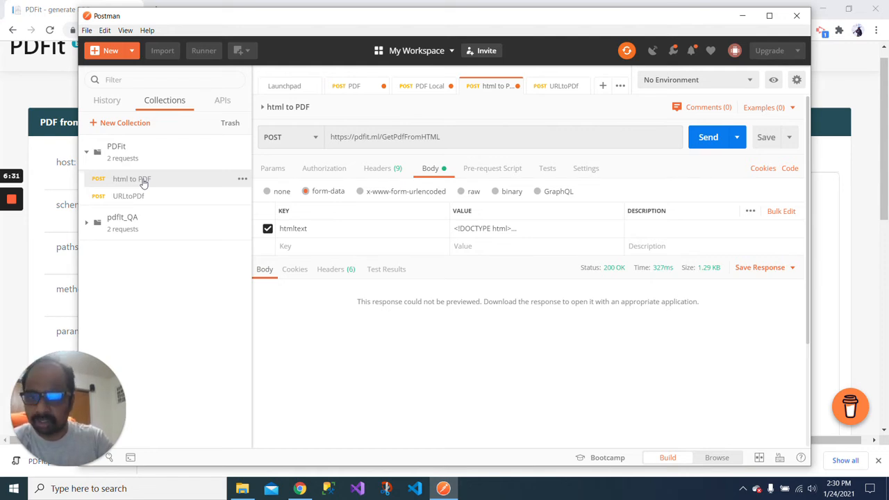
key("alt+Tab")
key("Tab")
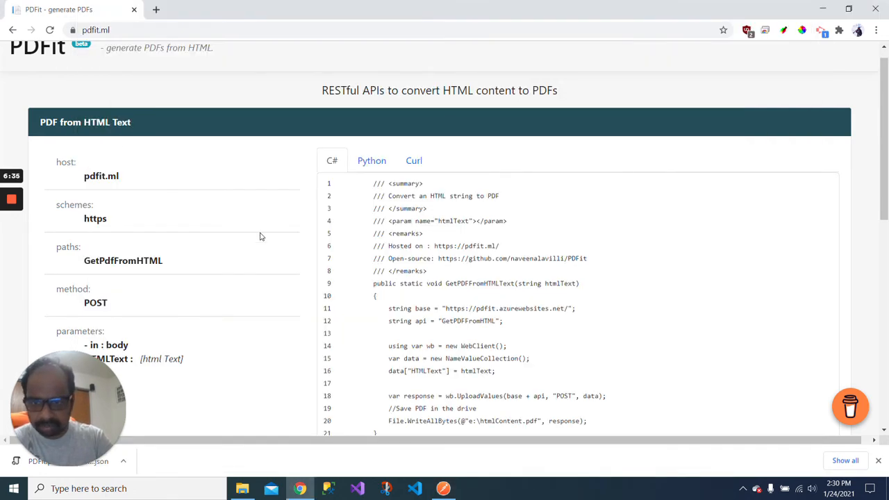
scroll(260, 237, "down", 3)
scroll(259, 237, "down", 4)
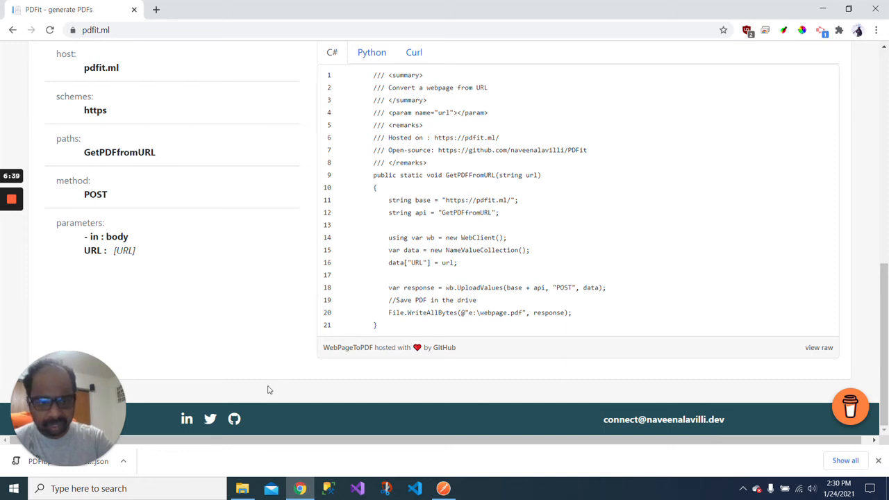
left_click(234, 420)
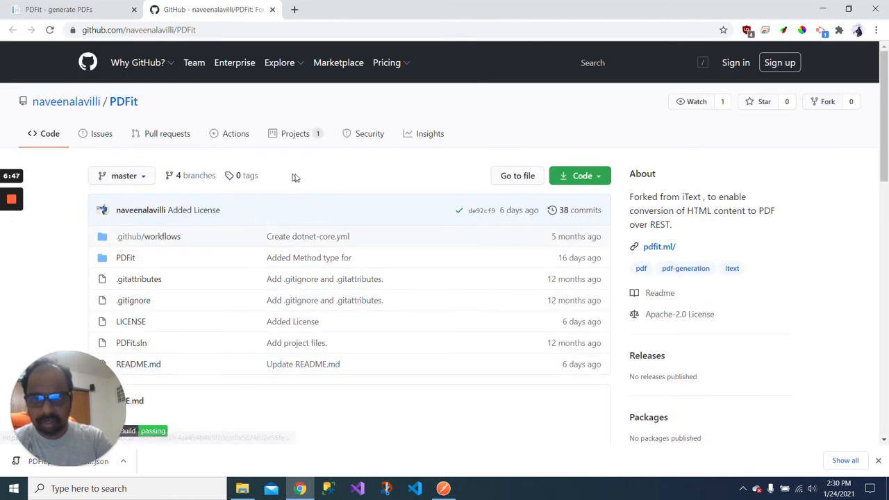
Step: Examine the PDFit repository's file list and README, including the project description, deployment link and frameworks used
scroll(285, 283, "down", 3)
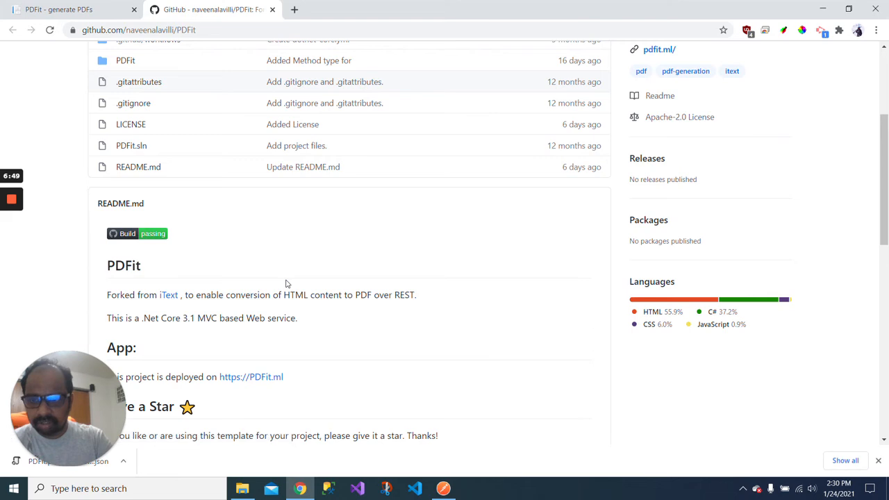
scroll(286, 283, "up", 3)
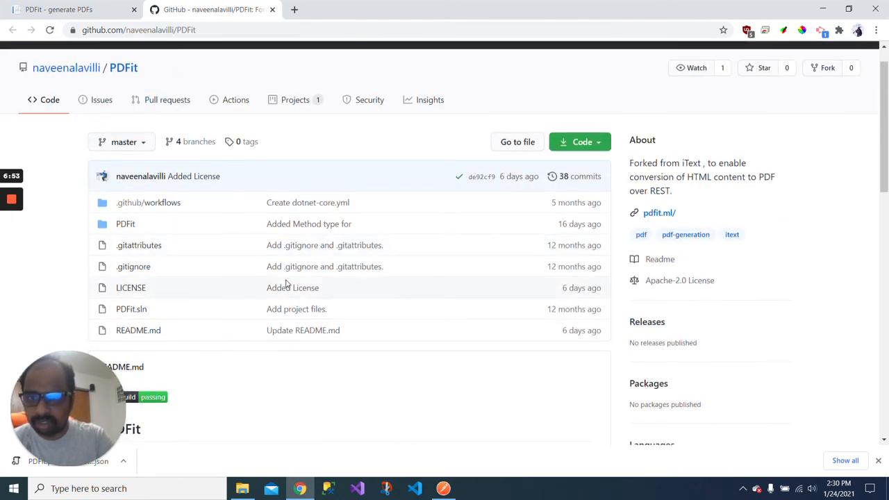
scroll(286, 283, "down", 2)
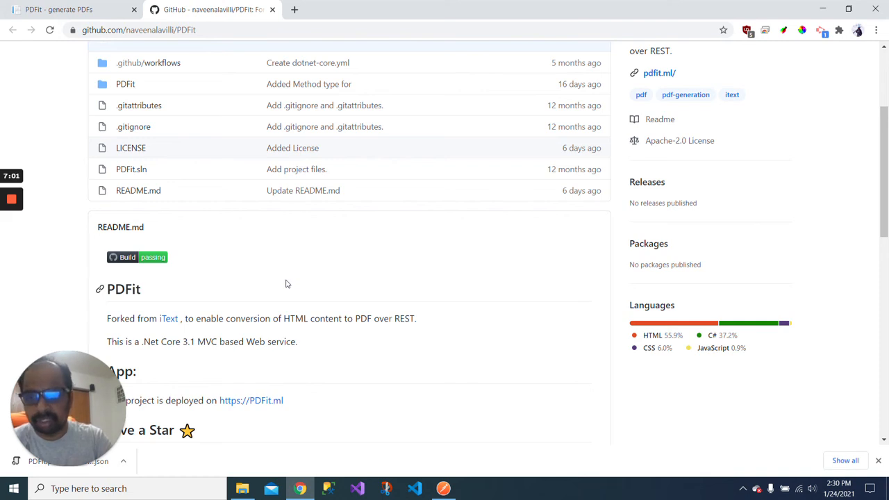
scroll(286, 284, "down", 1)
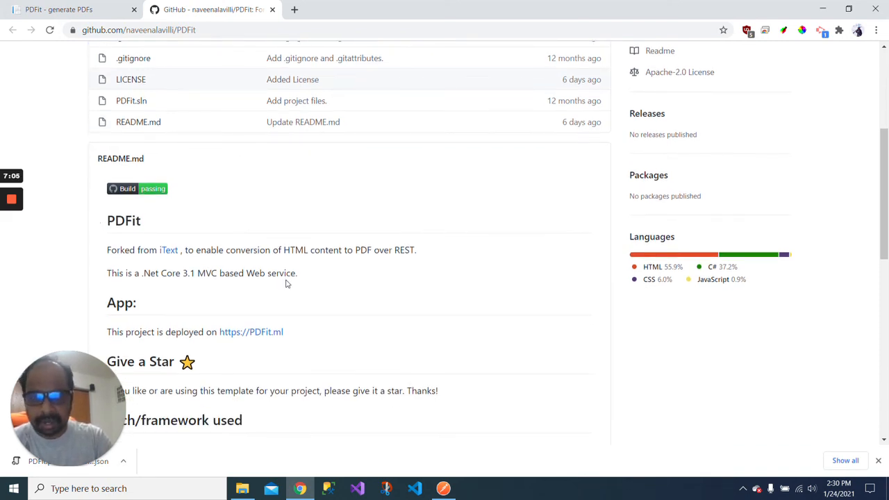
scroll(286, 284, "up", 2)
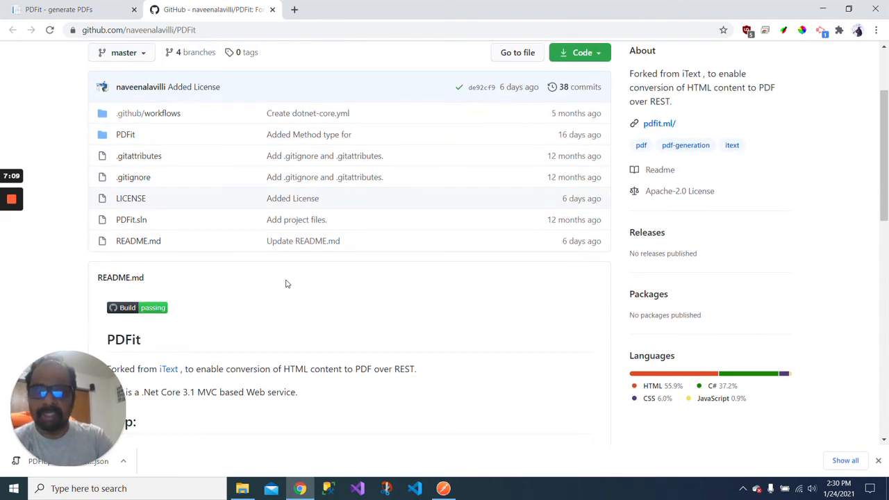
scroll(286, 284, "down", 2)
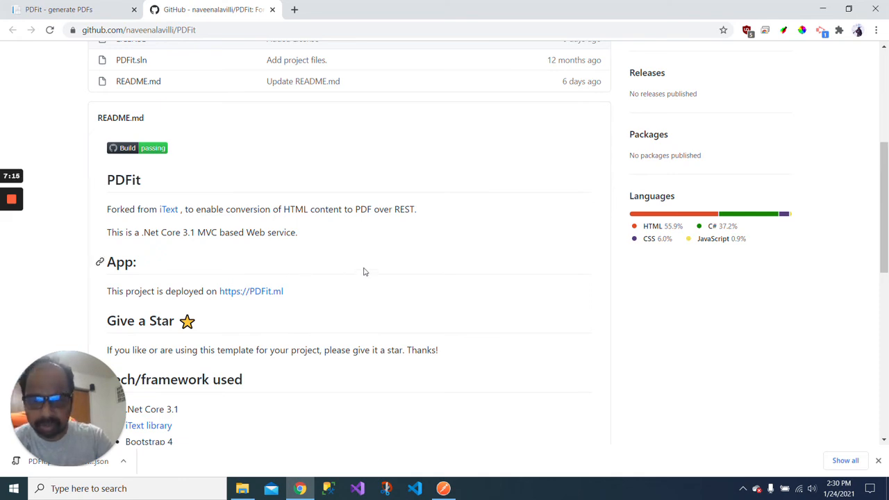
scroll(363, 271, "up", 3)
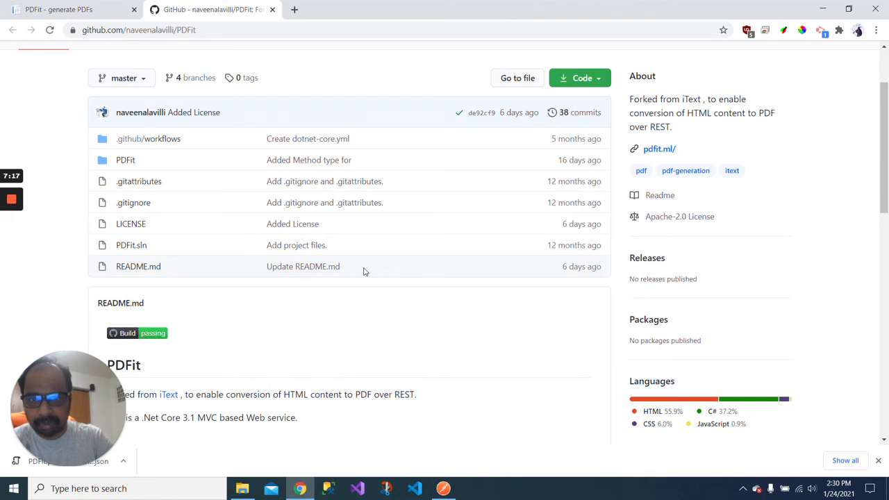
scroll(363, 272, "up", 2)
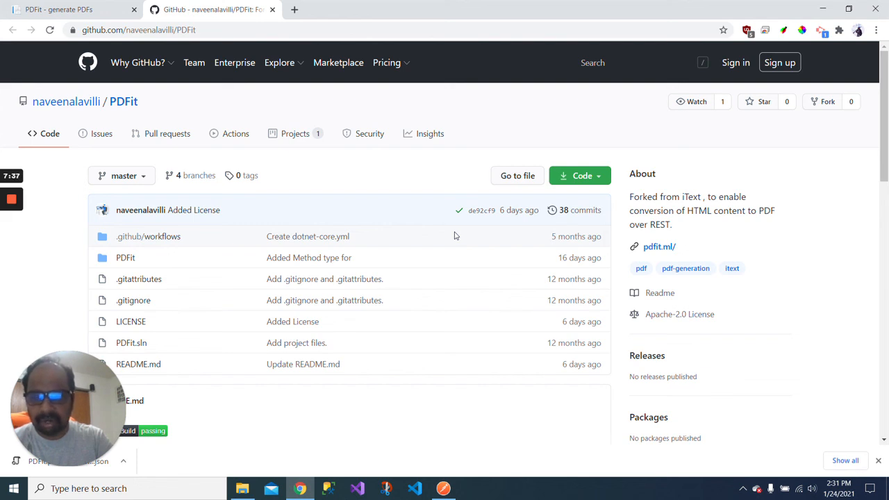
scroll(454, 234, "down", 1)
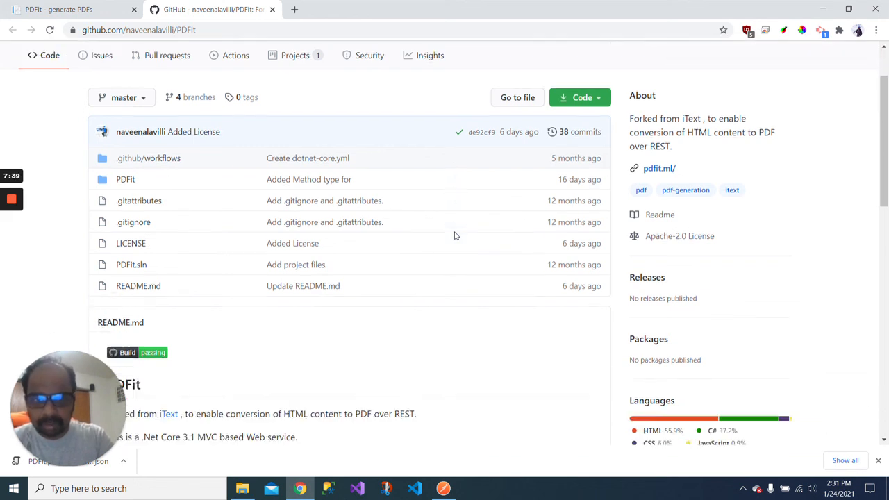
scroll(454, 234, "up", 1)
Step: Return to the PDFit website and review the PDF from HTML Text and PDF from Webpage URL sections with their C# samples
mouse_move(159, 82)
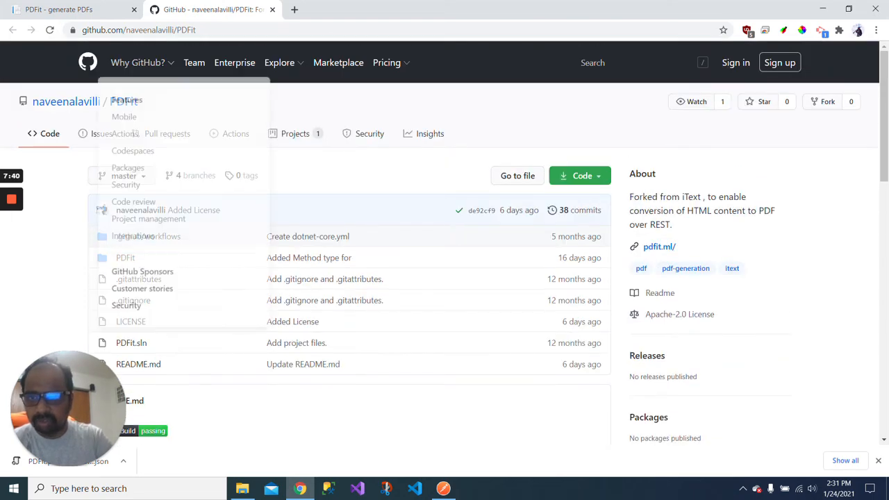
left_click(84, 18)
scroll(209, 196, "up", 10)
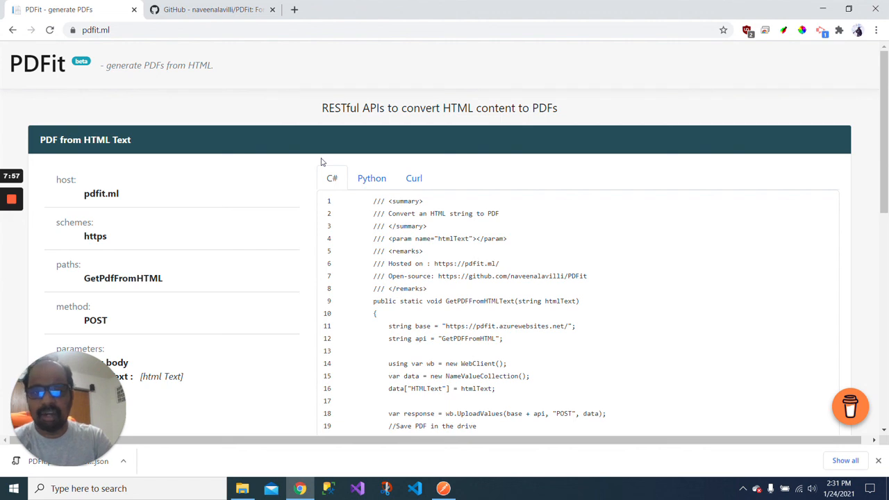
scroll(321, 164, "down", 4)
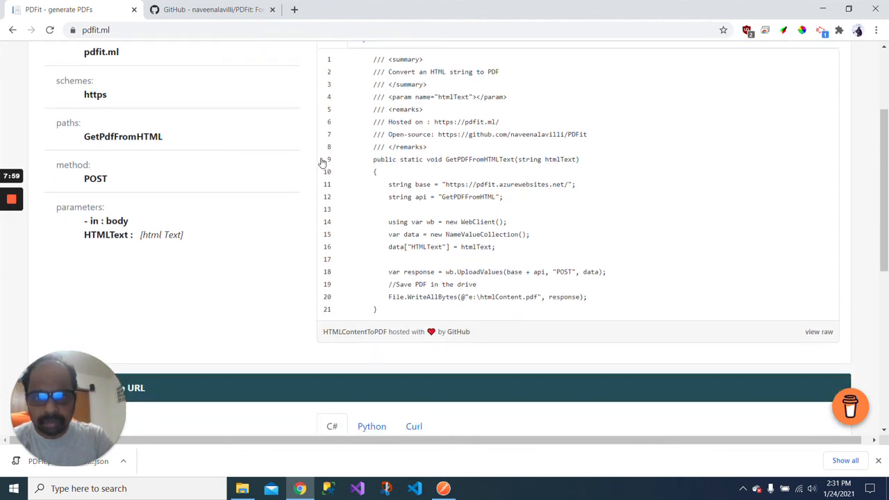
scroll(310, 269, "up", 3)
scroll(310, 271, "up", 1)
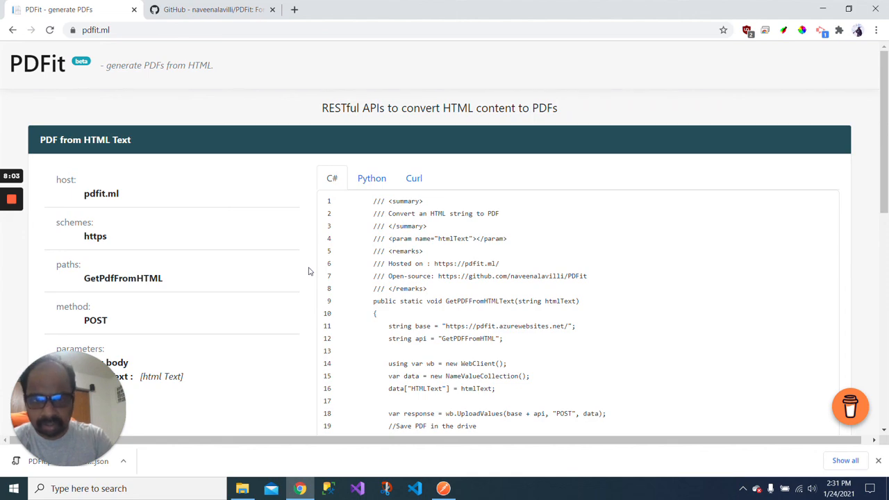
scroll(309, 270, "down", 3)
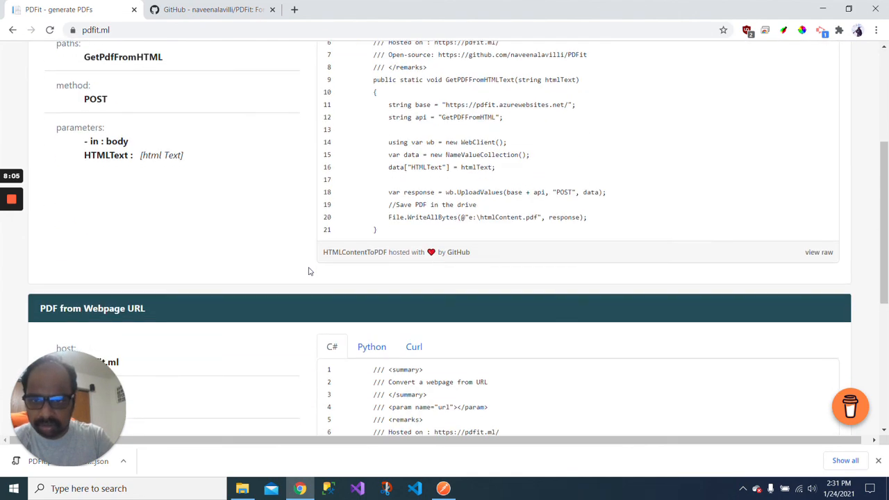
scroll(310, 271, "up", 3)
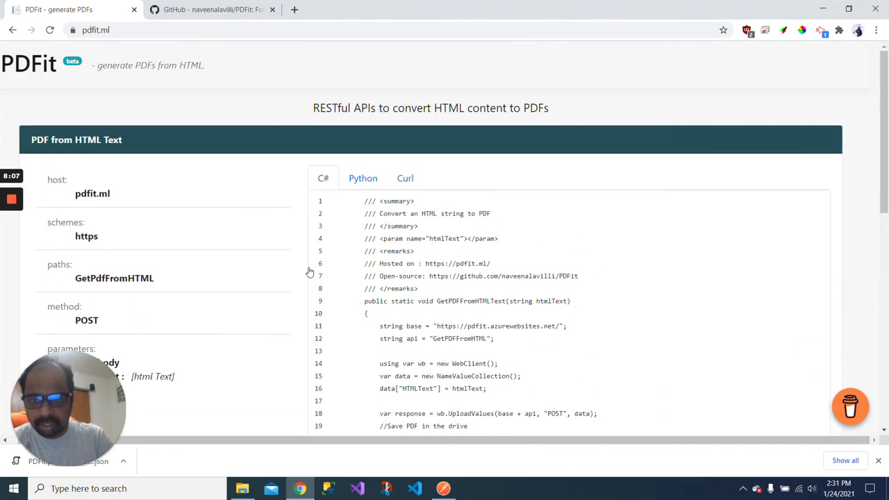
scroll(298, 327, "down", 7)
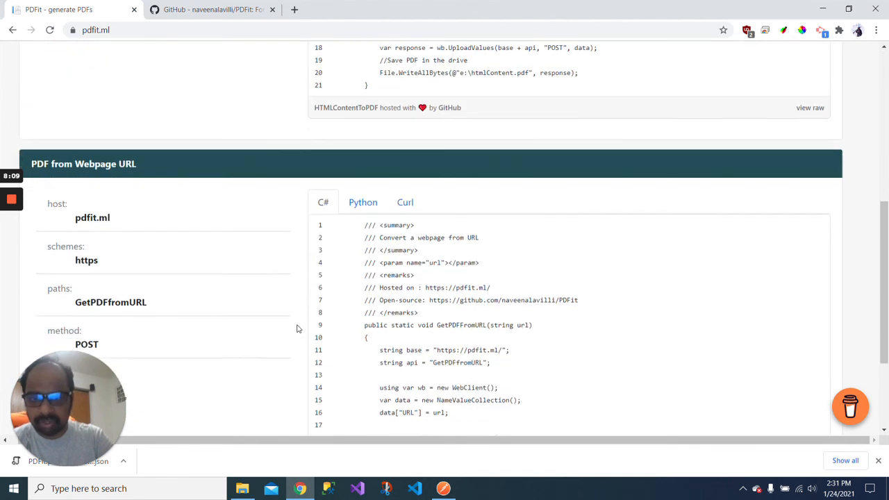
scroll(297, 328, "down", 1)
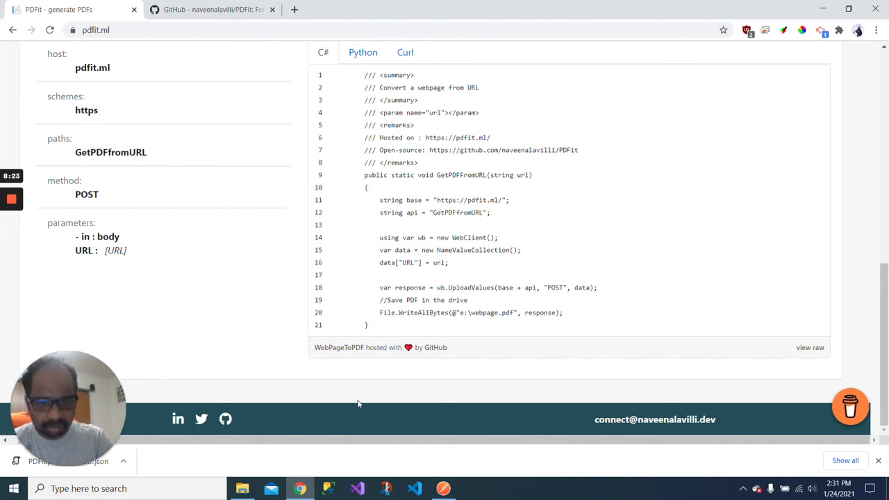
scroll(357, 403, "up", 3)
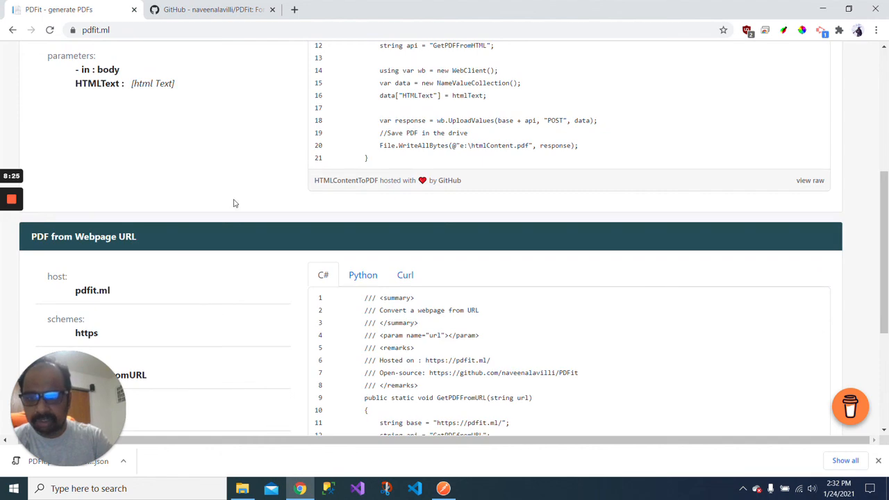
scroll(233, 202, "up", 4)
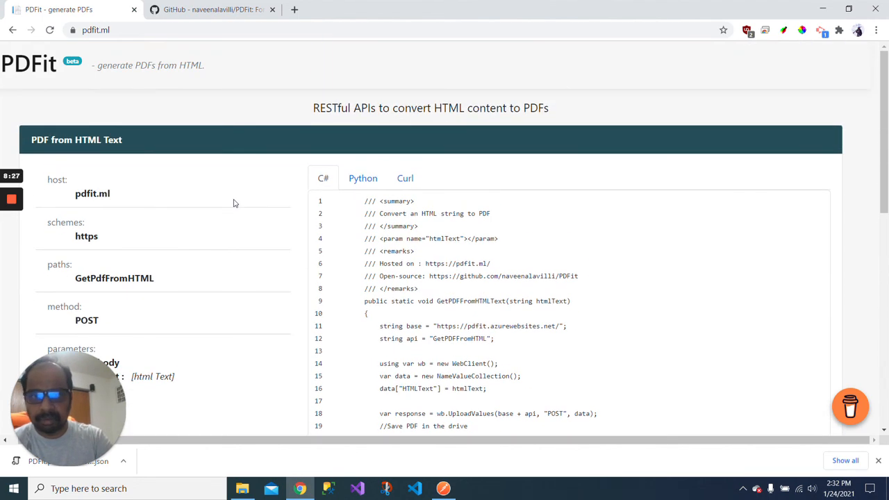